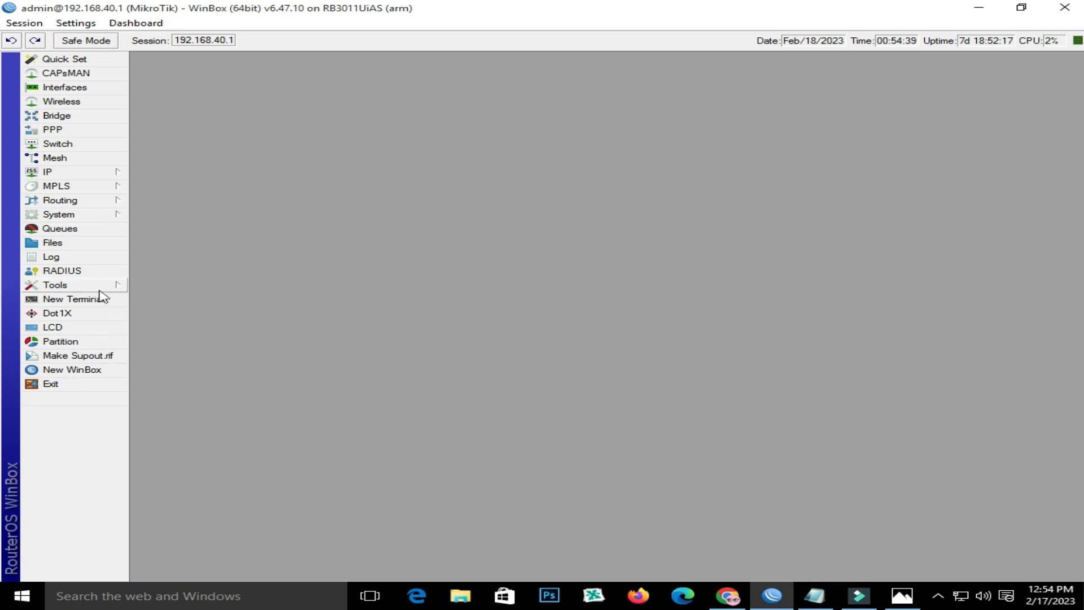
# Open the Traffic Monitor list and start a new traffic monitor named Test
pyautogui.click(93, 287)
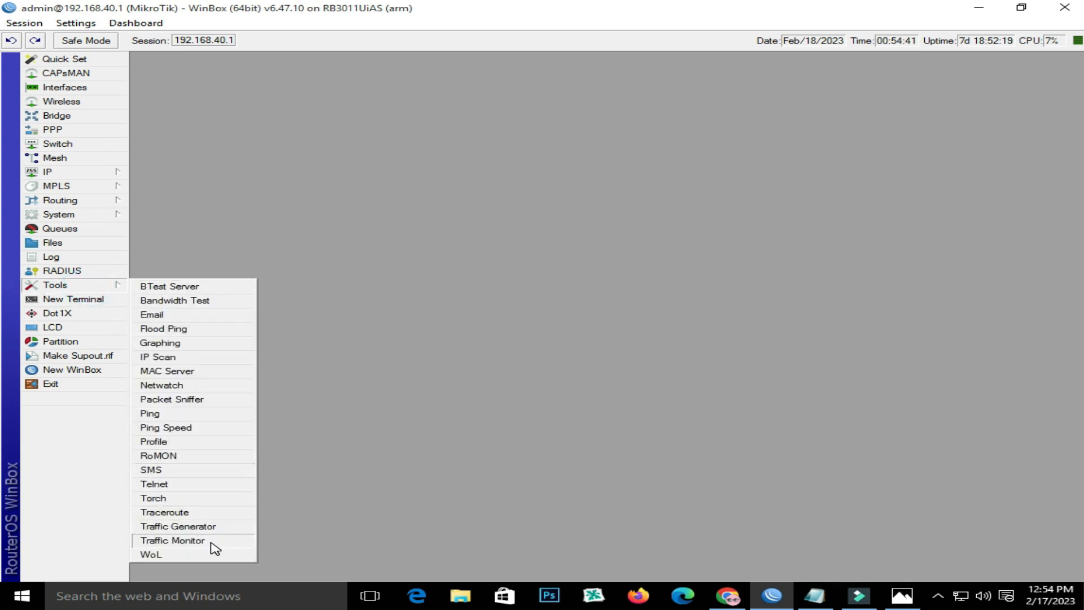
pyautogui.click(192, 541)
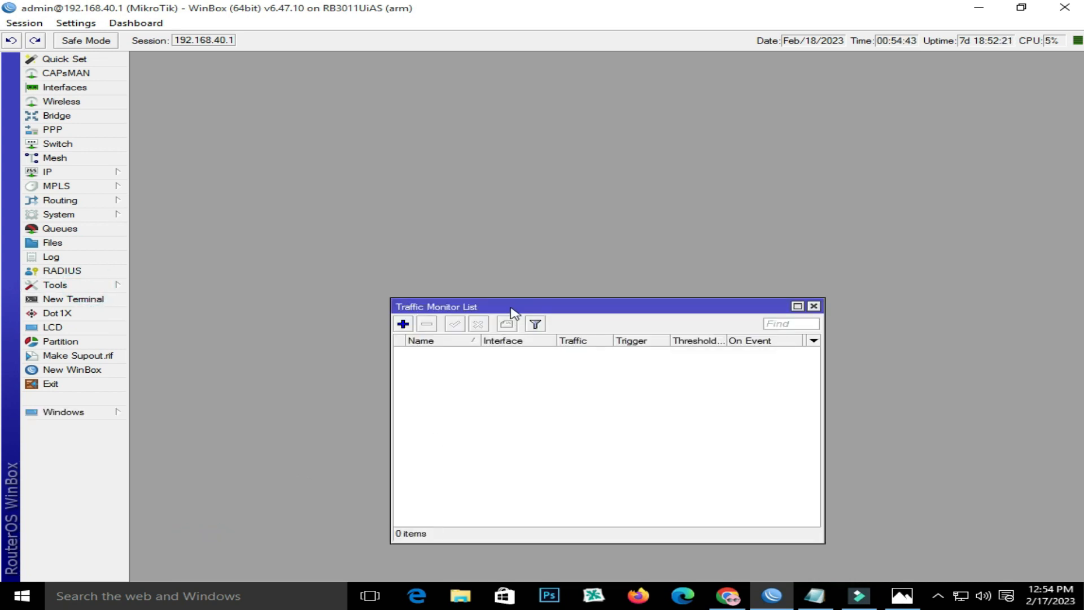
pyautogui.moveTo(510, 305); pyautogui.dragTo(510, 191)
pyautogui.click(402, 216)
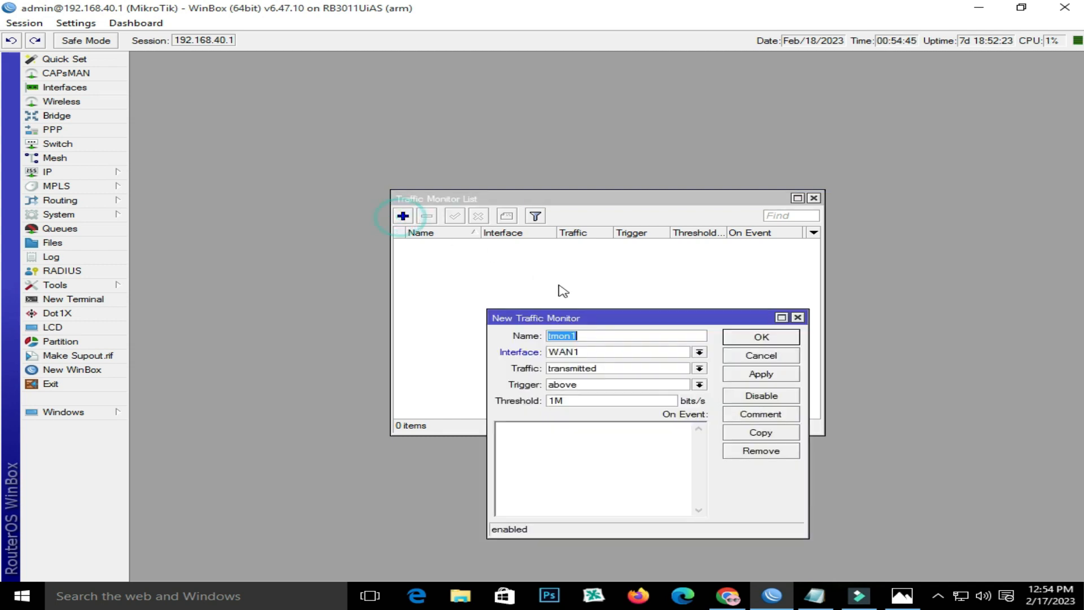
pyautogui.moveTo(603, 337); pyautogui.dragTo(502, 342)
pyautogui.write('Ahmad')
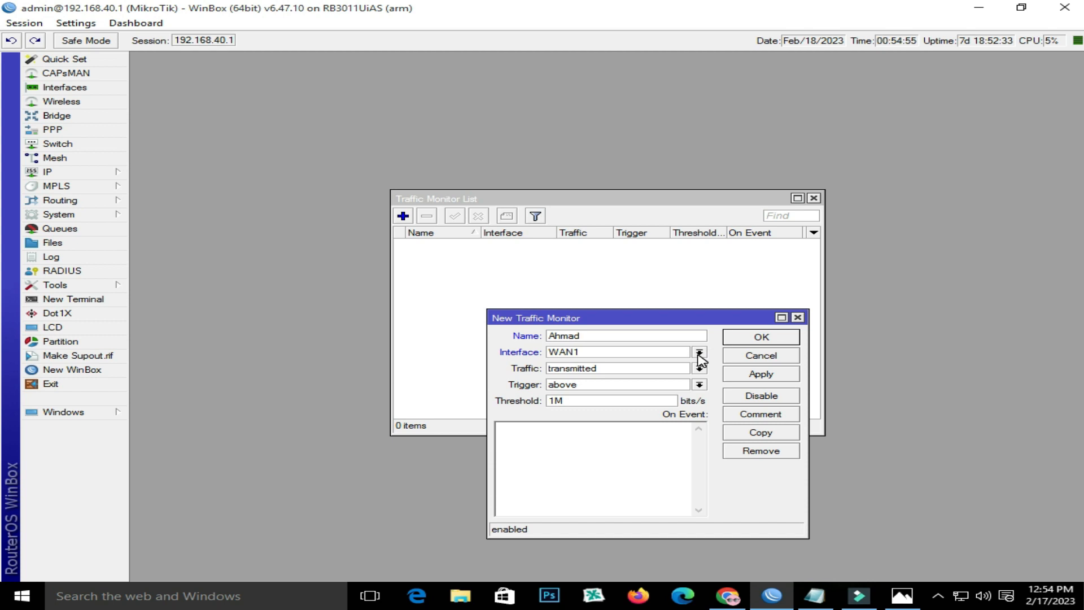
pyautogui.doubleClick(607, 336)
pyautogui.write('Test')
# Set the new monitor's interface to <pppoe-Test> and its traffic direction to transmitted
pyautogui.click(700, 353)
pyautogui.scroll(-12, 645, 388)
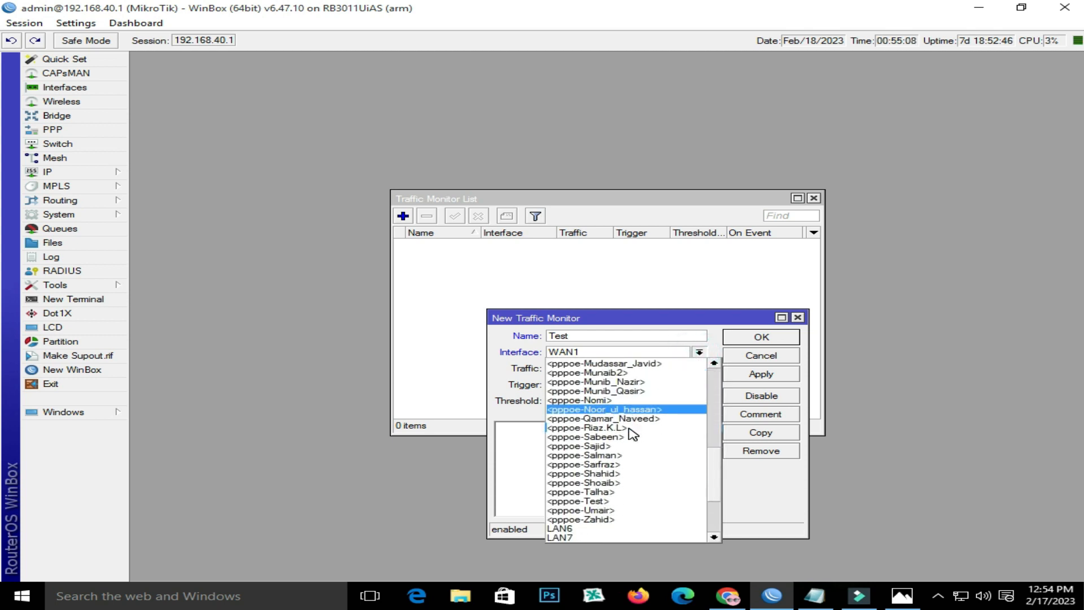
pyautogui.click(628, 501)
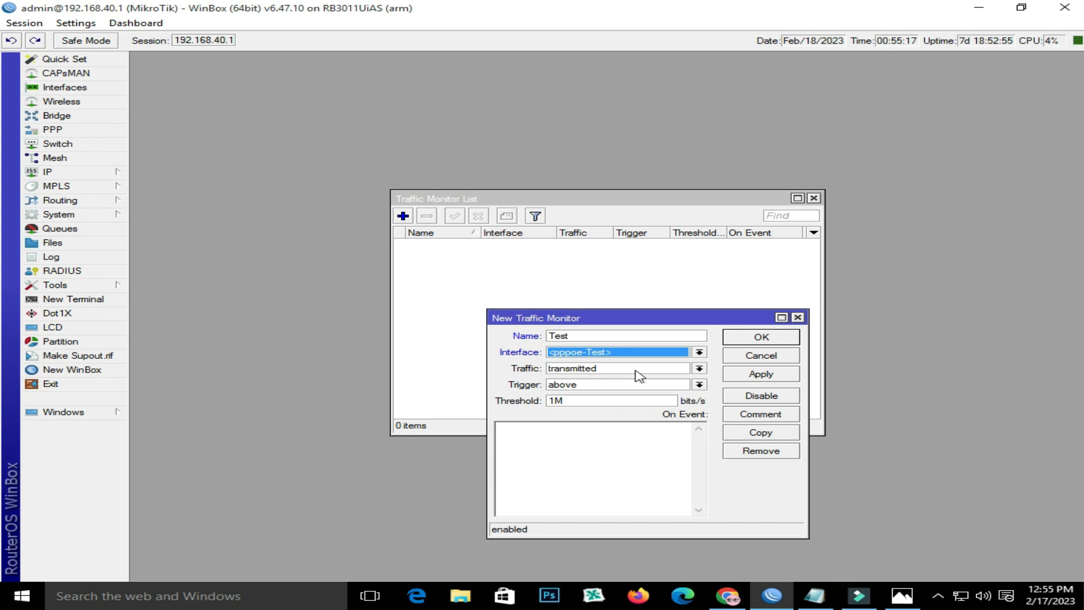
pyautogui.click(699, 369)
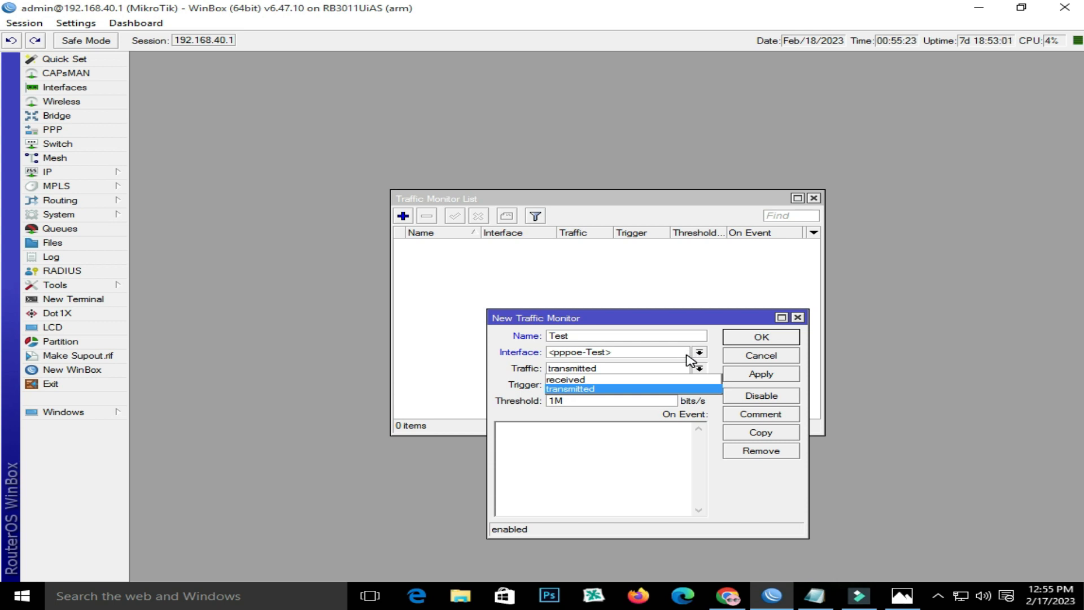
pyautogui.click(663, 388)
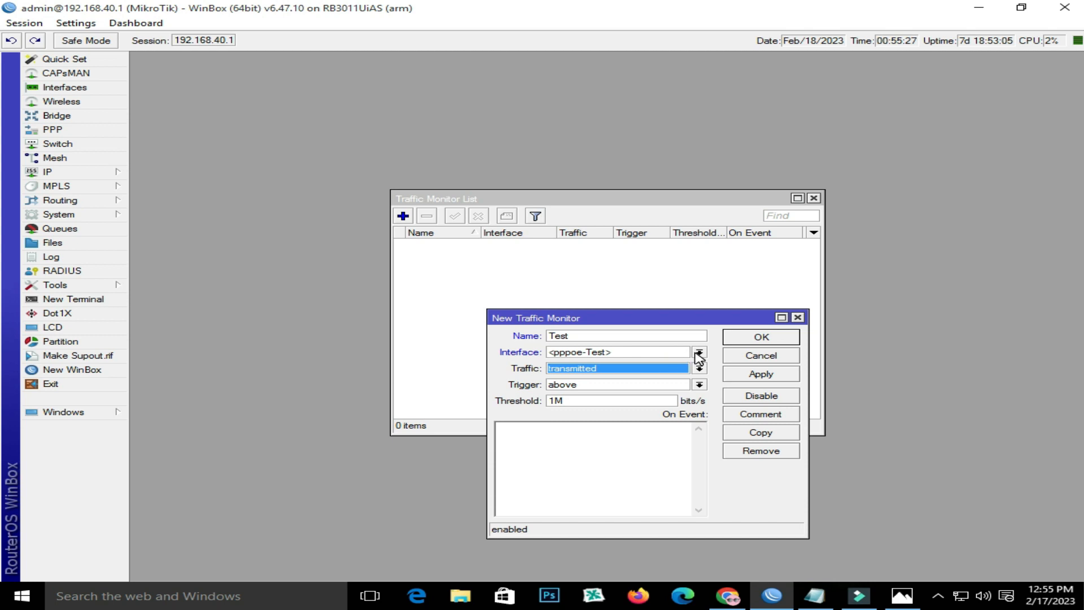
pyautogui.click(699, 367)
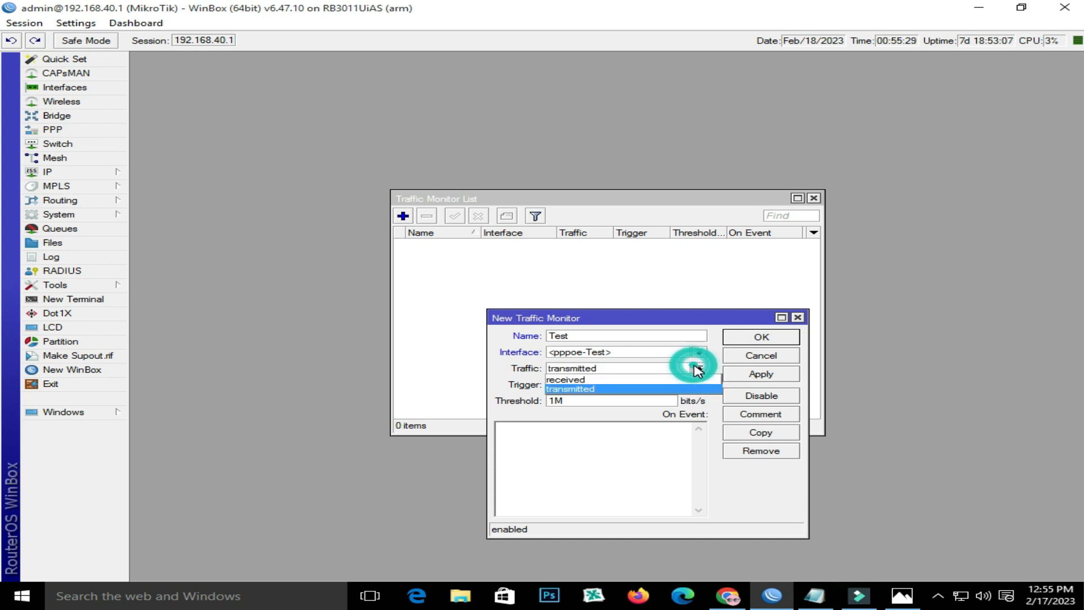
pyautogui.click(615, 390)
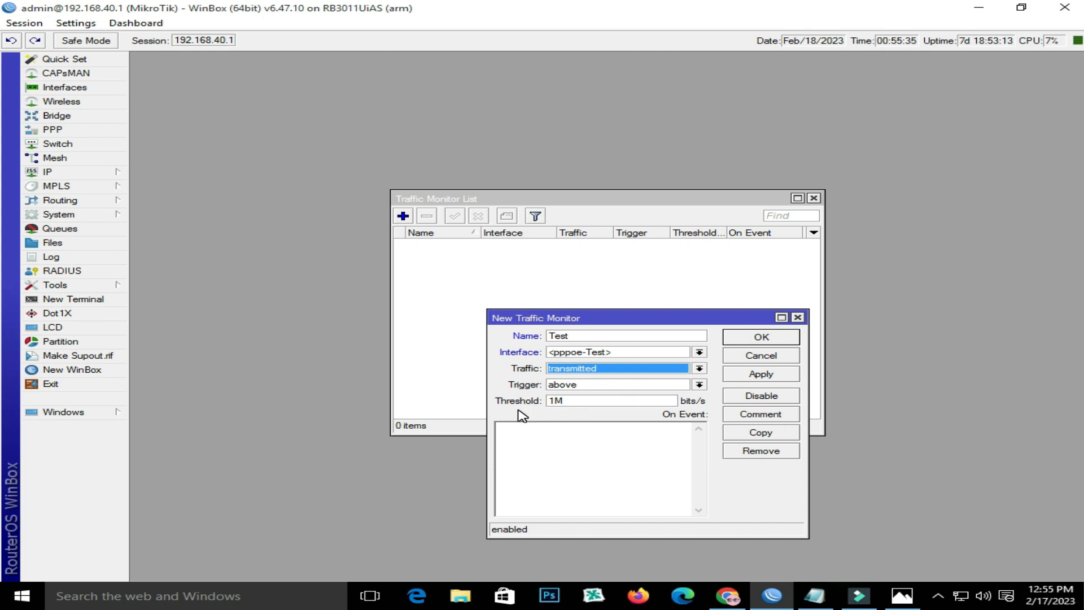
pyautogui.click(556, 402)
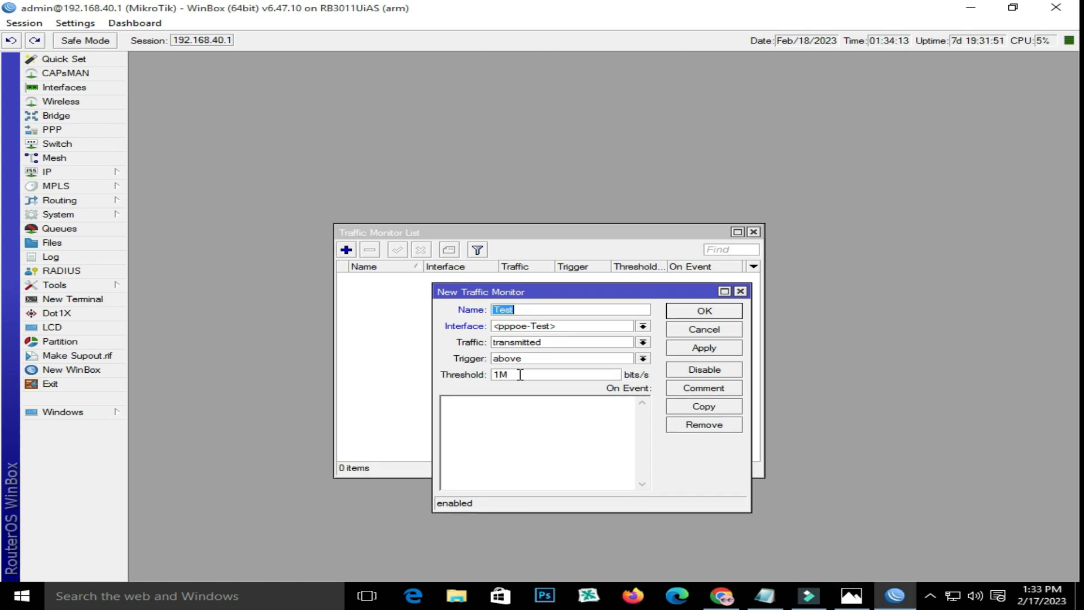
pyautogui.doubleClick(511, 374)
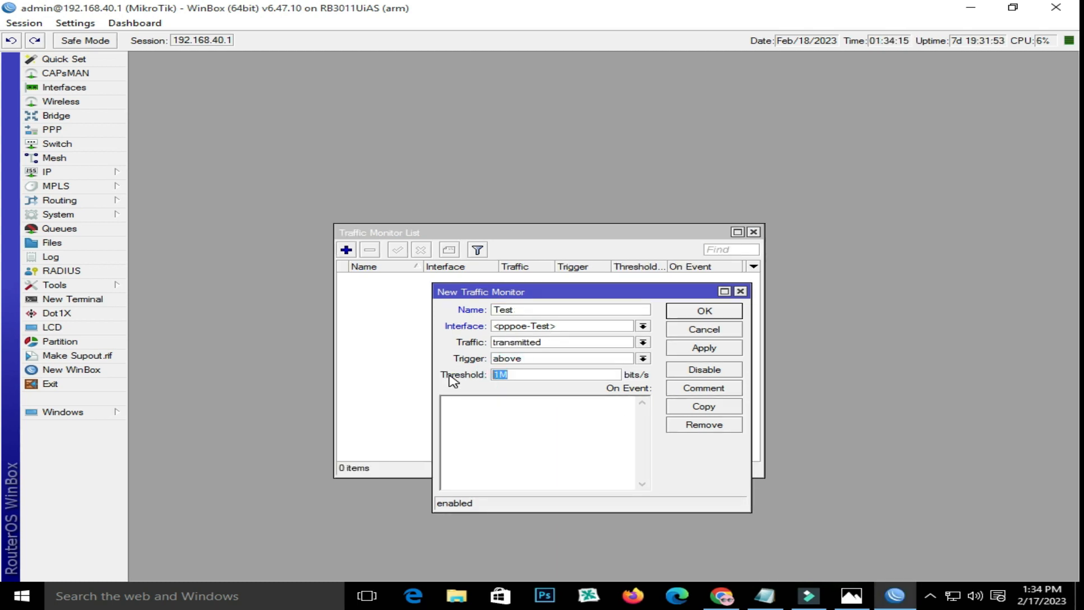
pyautogui.click(513, 376)
pyautogui.click(513, 375)
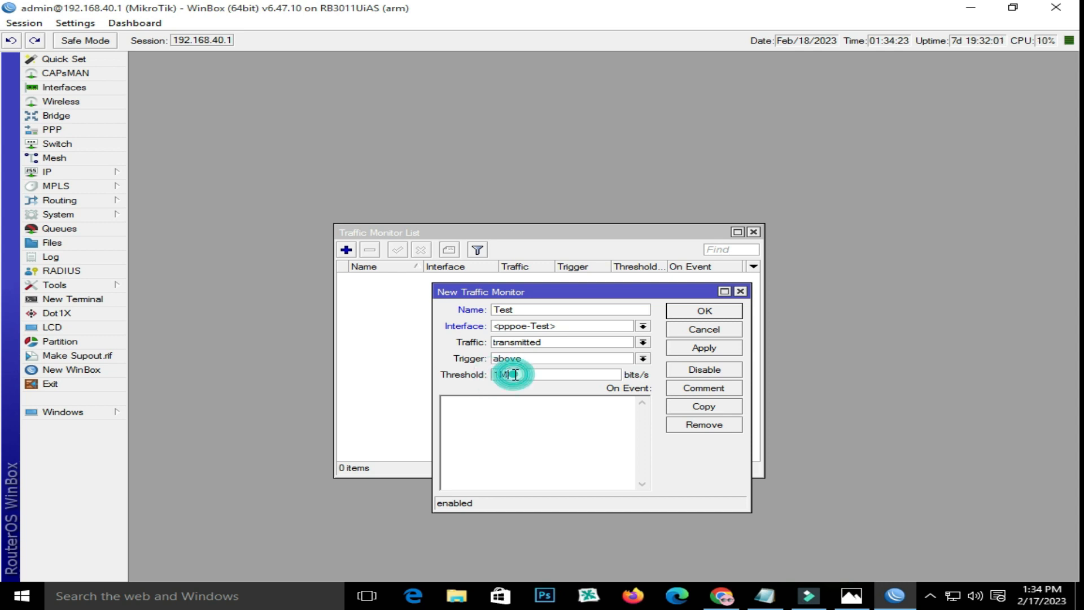
# Copy the :log info " wan Reach 6 Mbps" line from Notepad and paste it into the new monitor's On Event script in WinBox
pyautogui.click(528, 413)
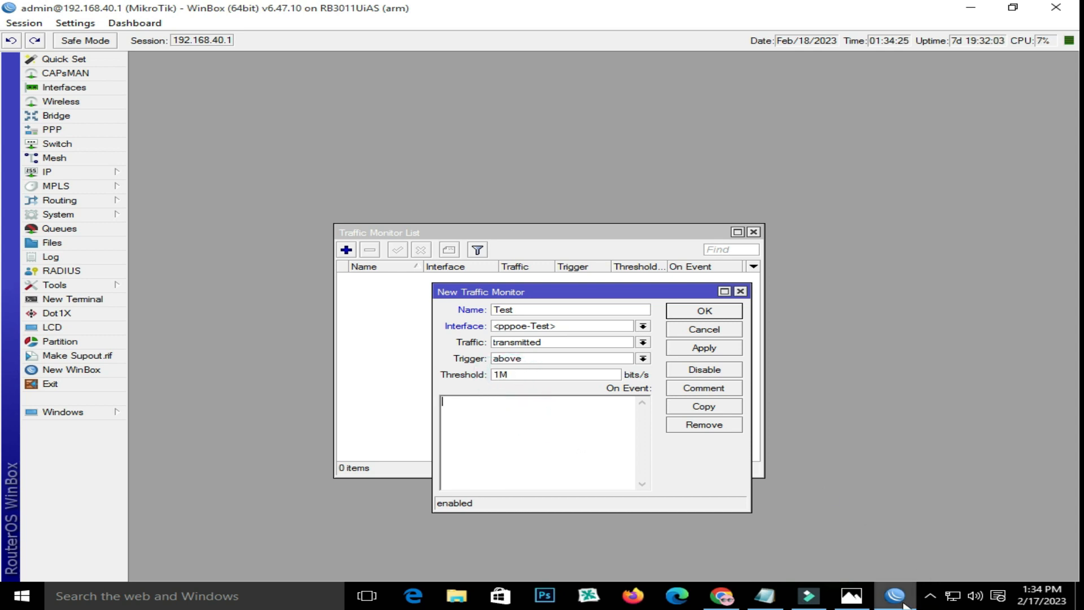
pyautogui.click(525, 414)
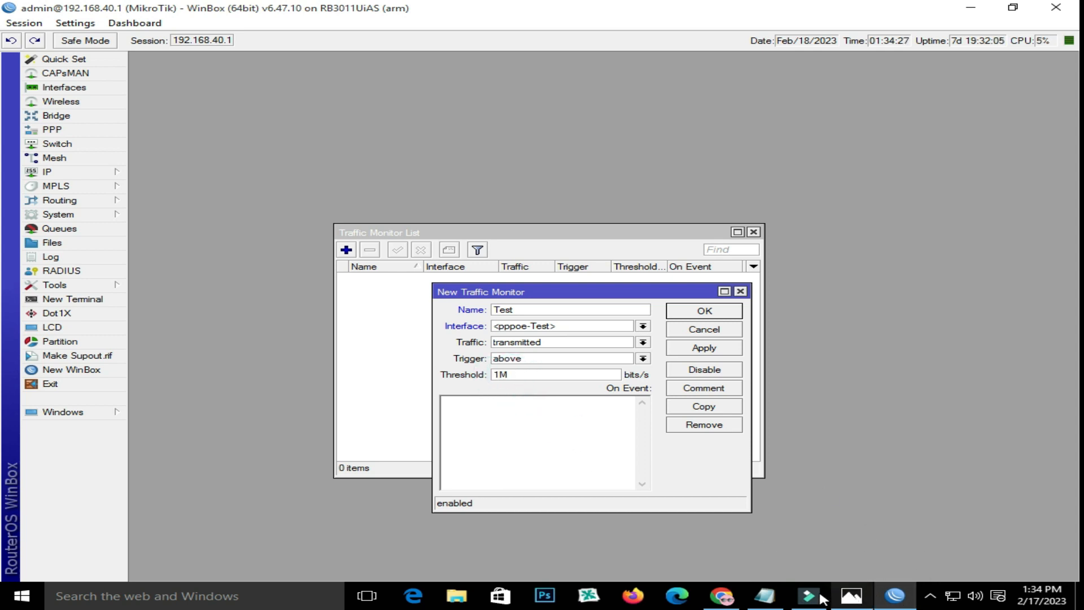
pyautogui.click(766, 595)
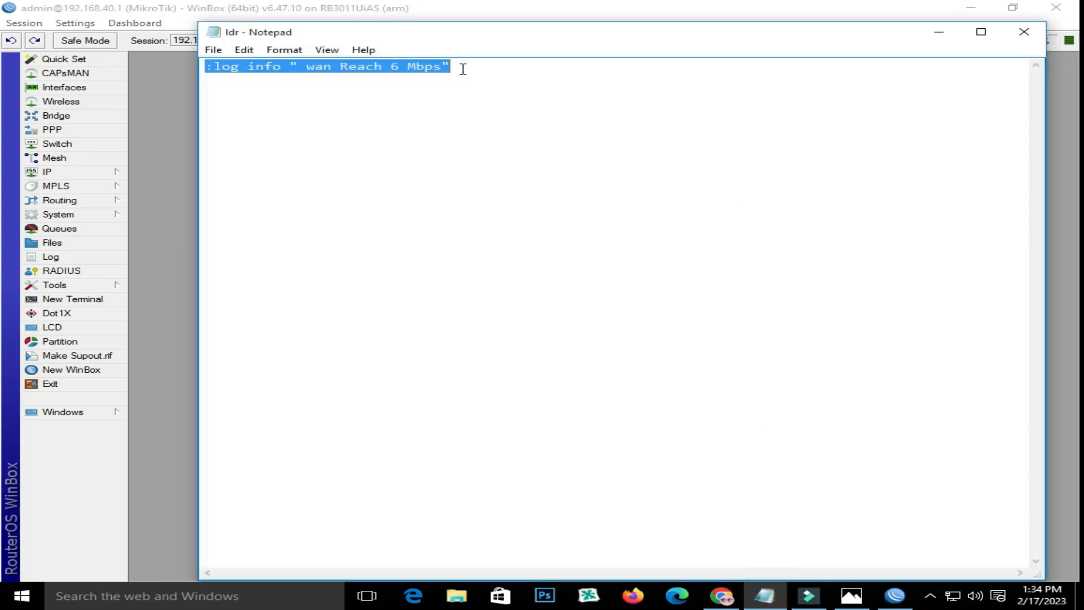
pyautogui.click(463, 69)
pyautogui.moveTo(460, 67); pyautogui.dragTo(188, 72)
pyautogui.rightClick(213, 71)
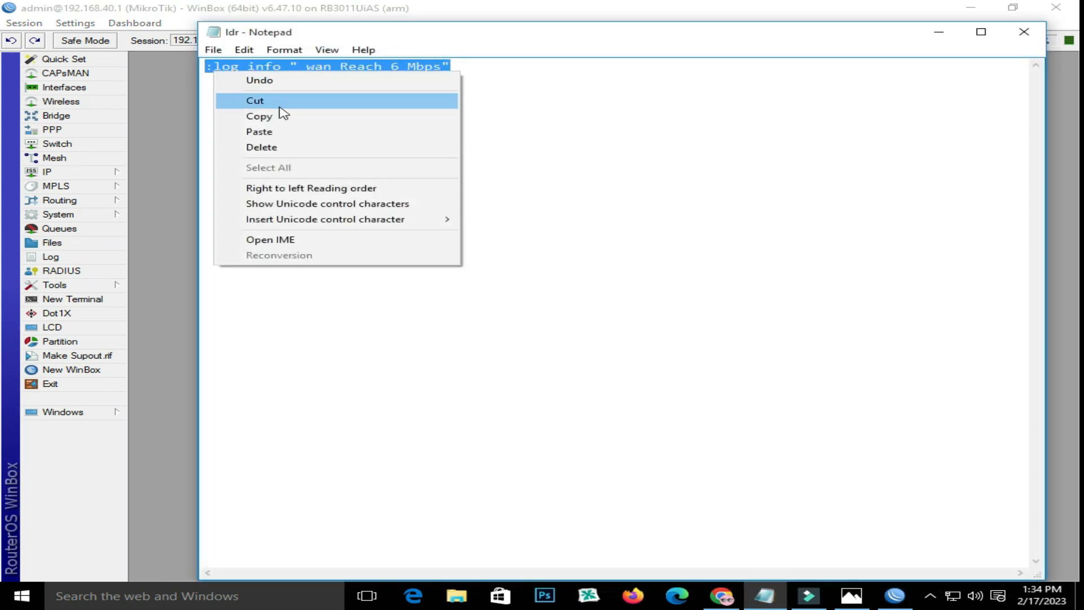
pyautogui.click(276, 116)
pyautogui.hotkey('alt', 'Tab')
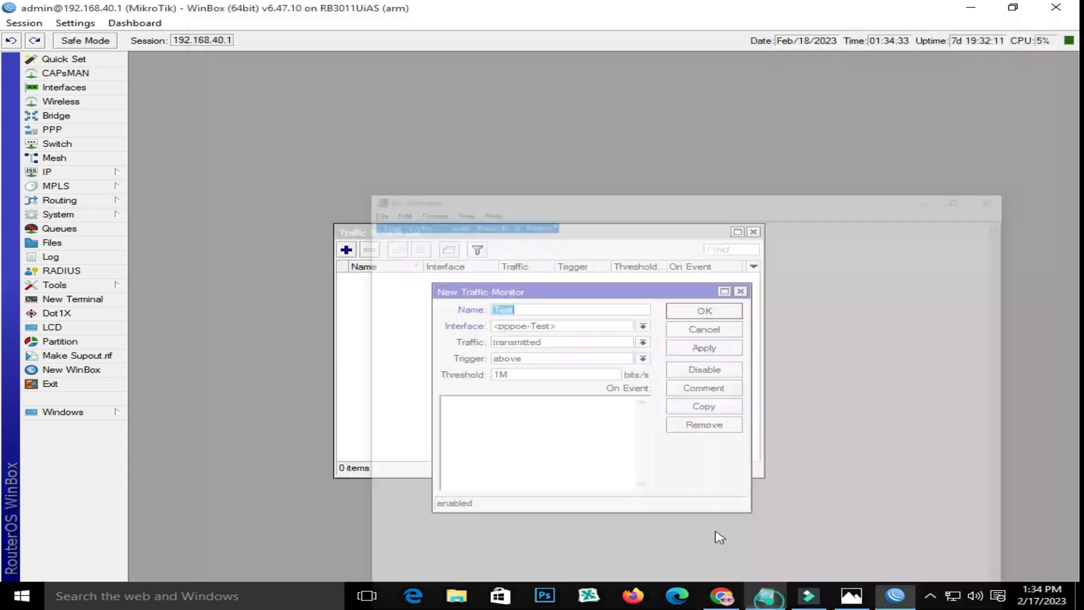
pyautogui.rightClick(509, 411)
pyautogui.click(552, 278)
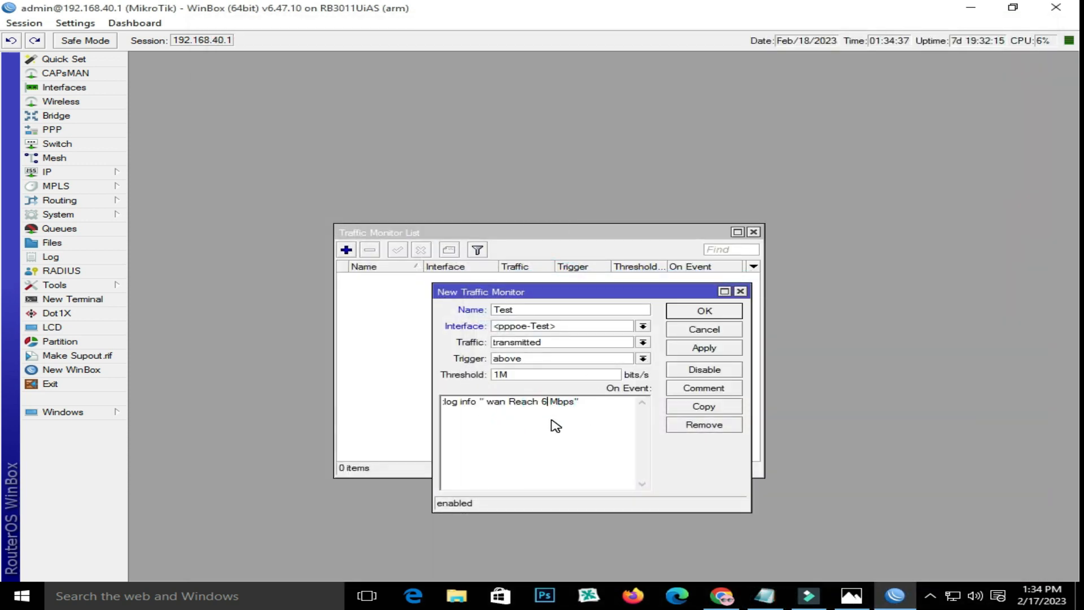
# Change the speed in the On Event log message to 1 Mbps and save the monitor with transmitted traffic
pyautogui.press('BackSpace')
pyautogui.press('BackSpace')
pyautogui.write('1')
pyautogui.click(645, 343)
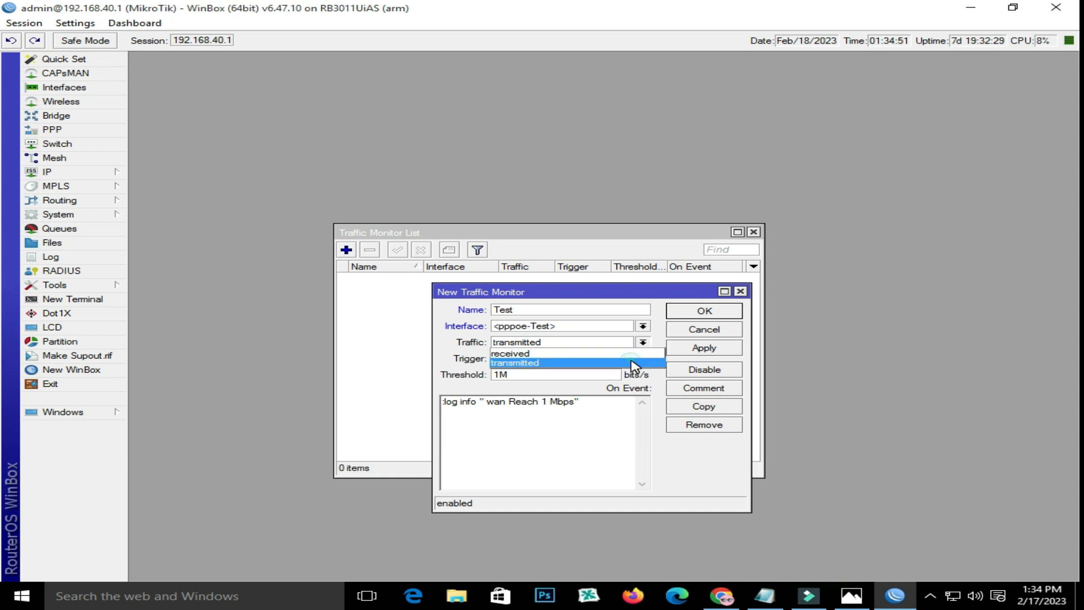
pyautogui.click(634, 362)
pyautogui.click(704, 348)
pyautogui.click(705, 312)
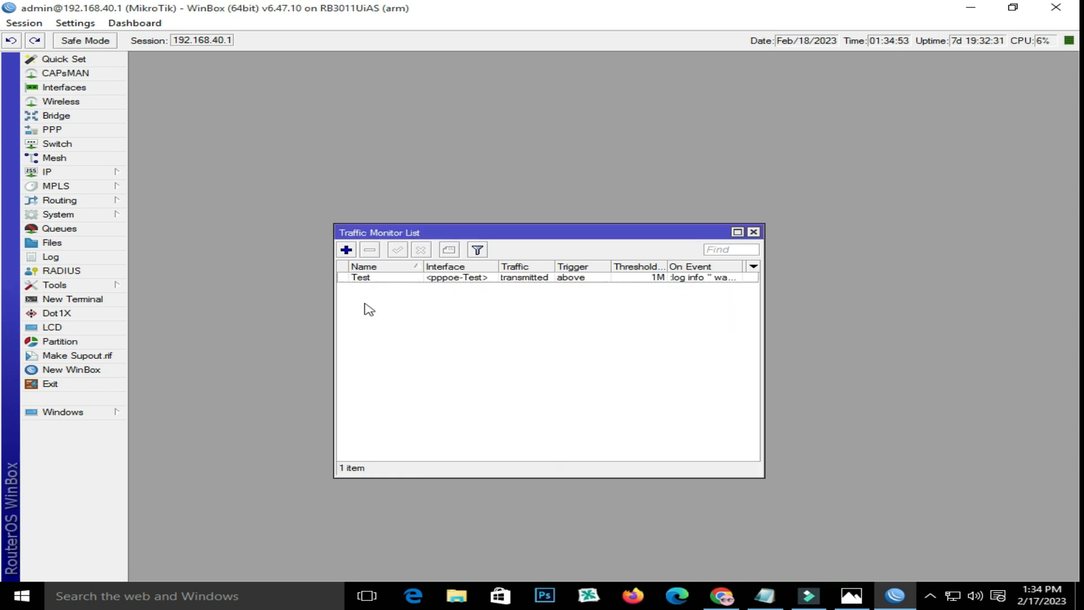
# Open the router's log and, in Chrome, play the Jhutha Sach (1984) movie on YouTube in a new tab
pyautogui.click(79, 260)
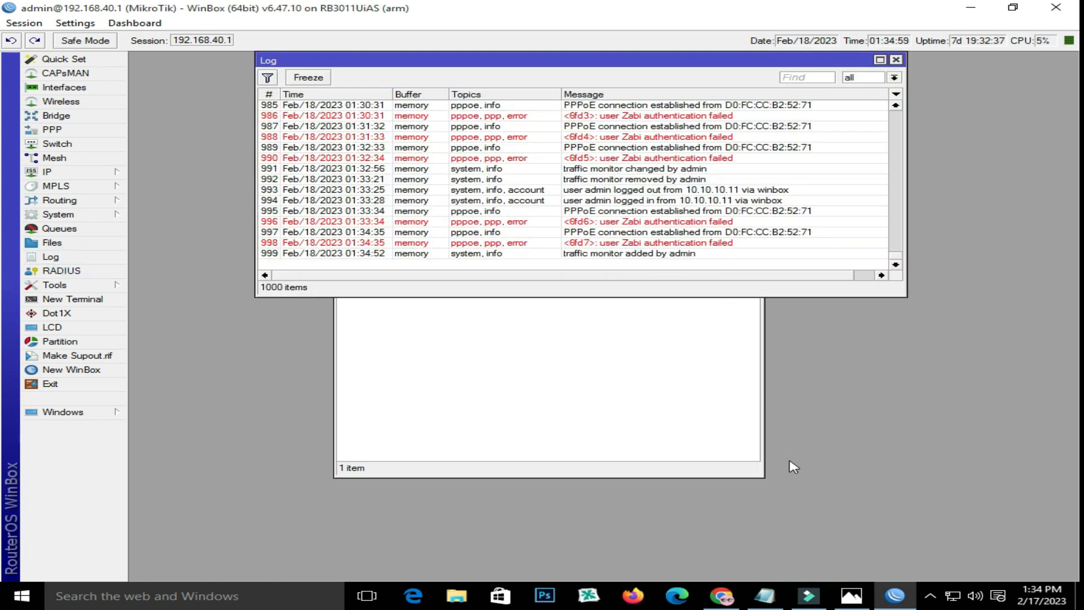
pyautogui.click(727, 598)
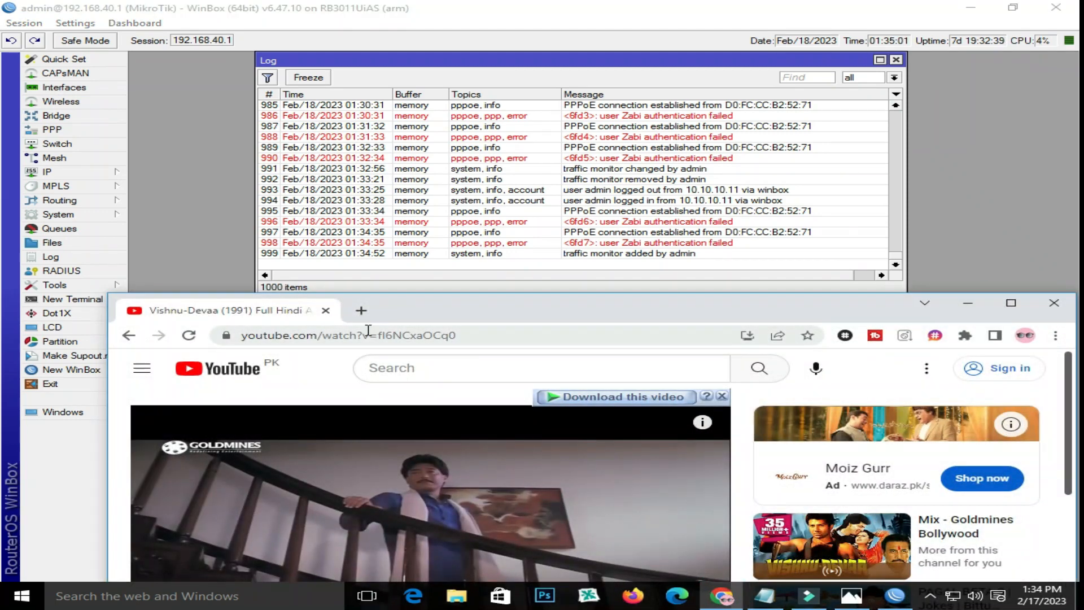
pyautogui.click(357, 312)
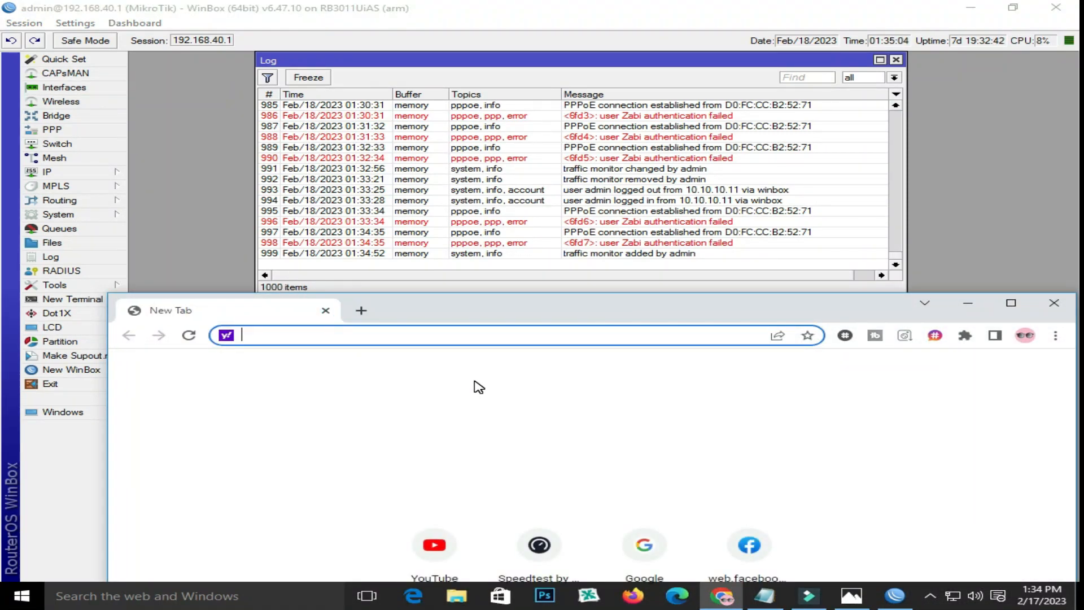
pyautogui.click(434, 544)
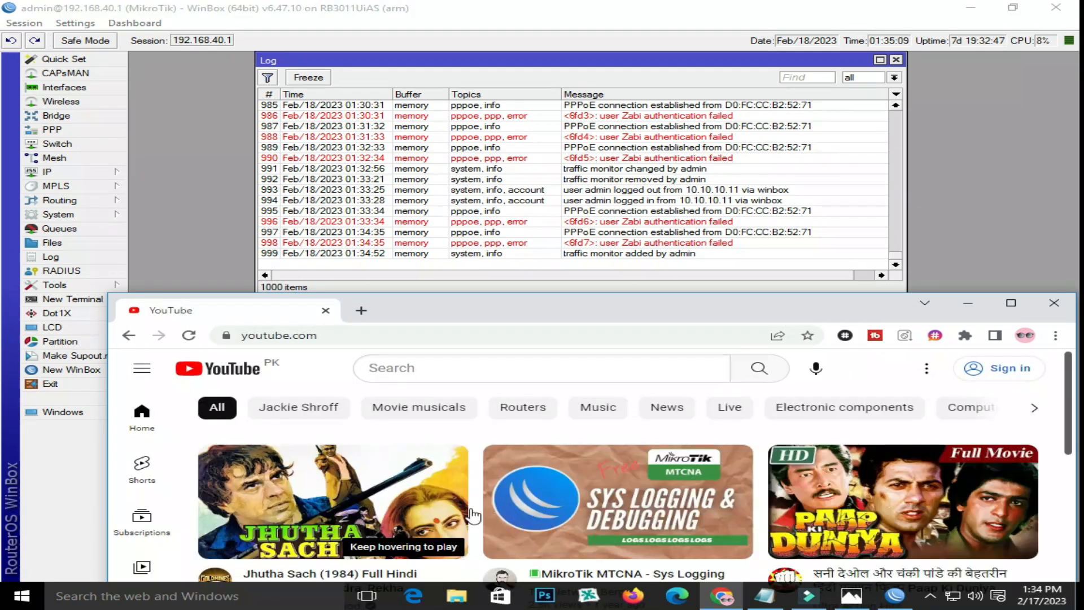
pyautogui.click(397, 491)
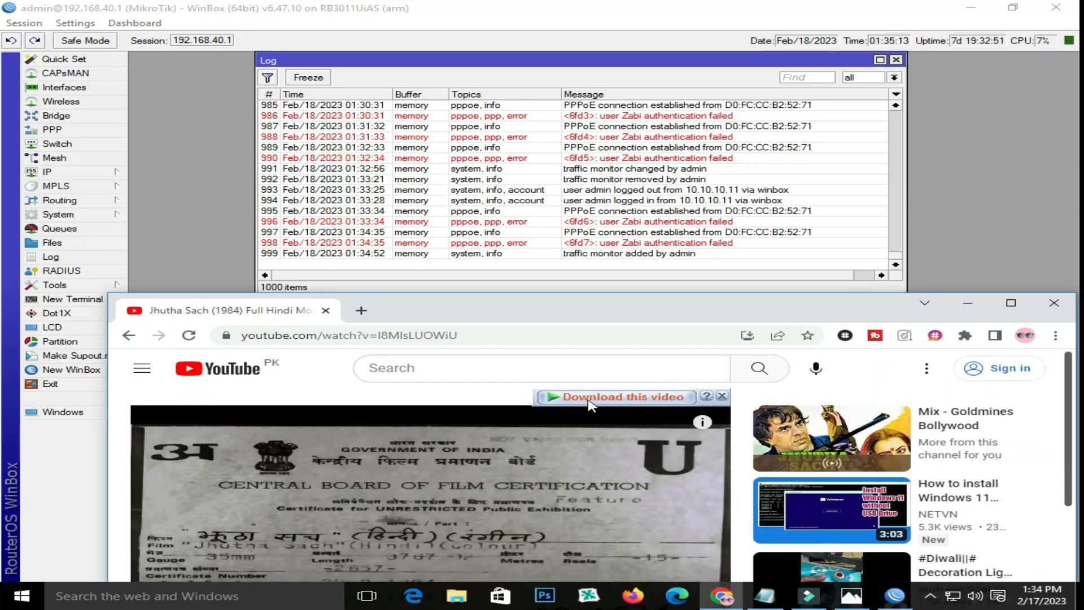
# Start downloading the movie as an MP4 file and place the download progress window clear of the router log
pyautogui.click(616, 397)
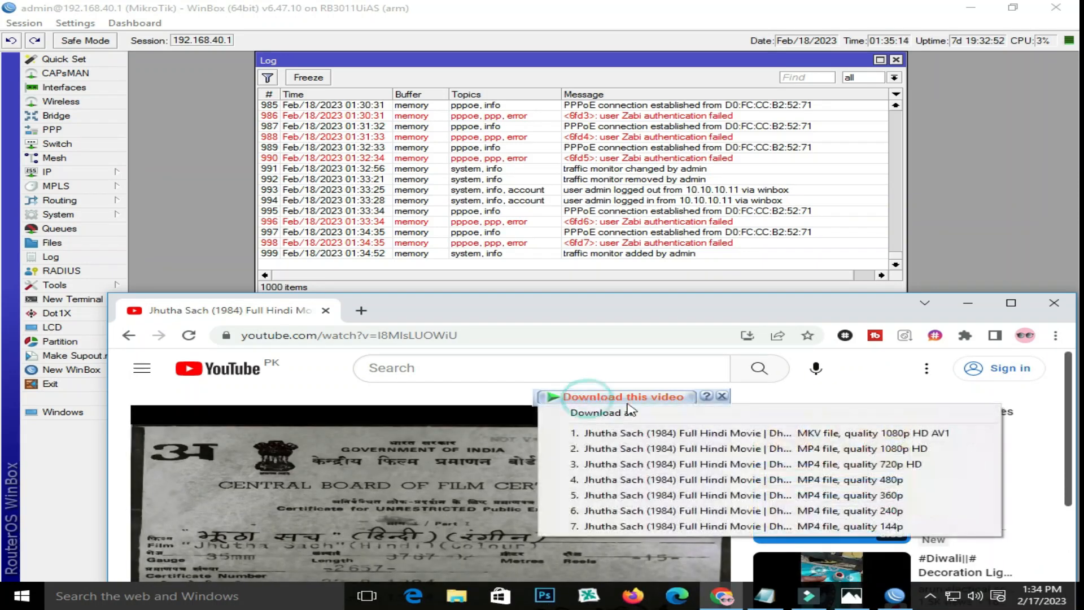
pyautogui.click(694, 457)
pyautogui.click(533, 357)
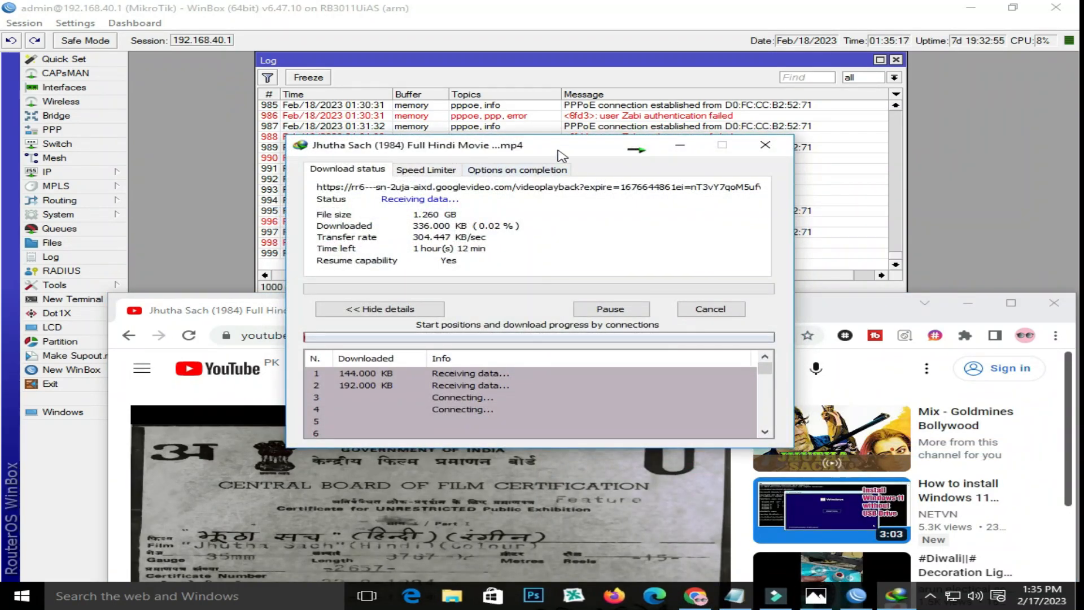
pyautogui.moveTo(561, 157); pyautogui.dragTo(547, 330)
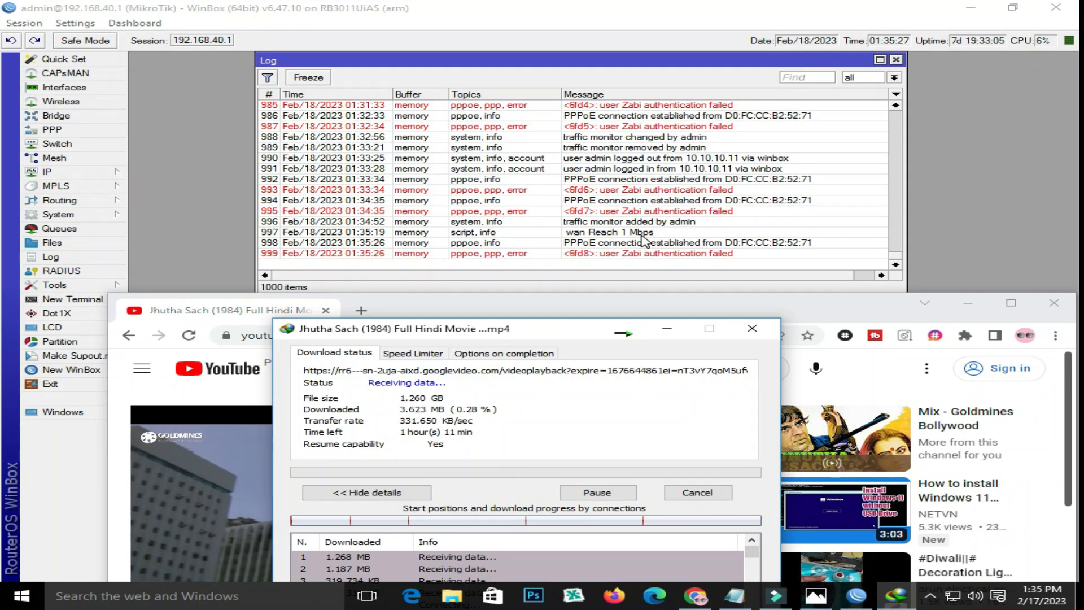
# Minimise the browser and download windows and review the Test monitor's threshold and interface settings alongside the router log
pyautogui.click(967, 304)
pyautogui.click(667, 328)
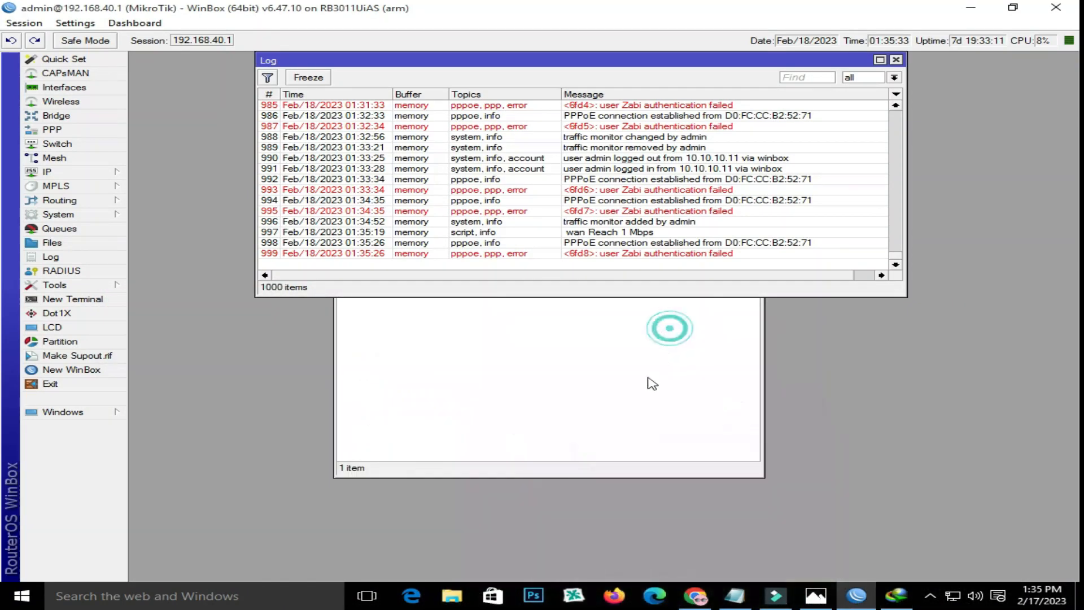
pyautogui.click(569, 405)
pyautogui.doubleClick(504, 279)
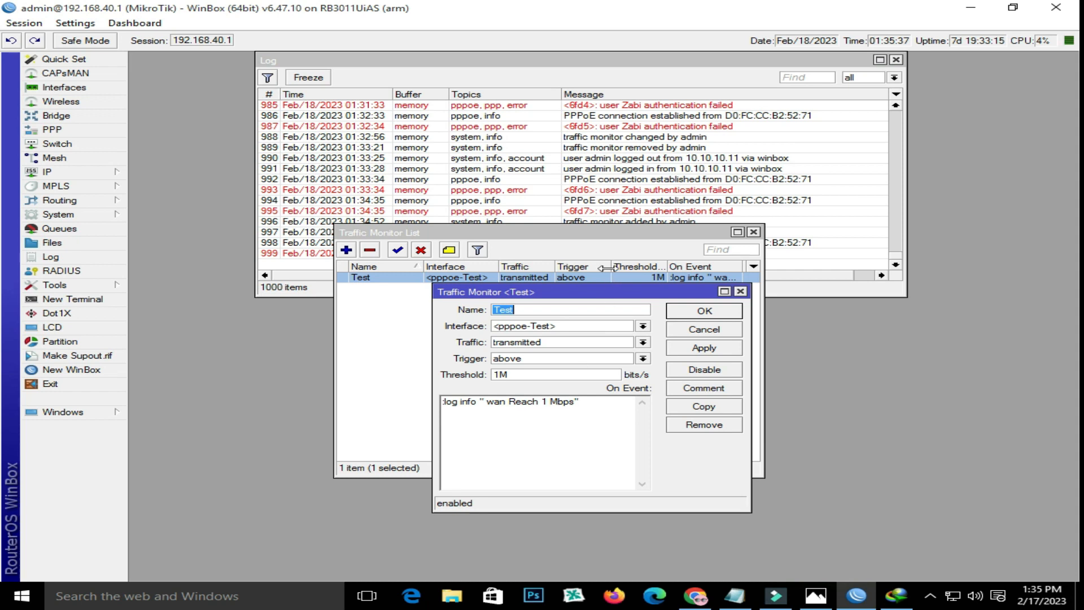
pyautogui.moveTo(606, 233); pyautogui.dragTo(619, 334)
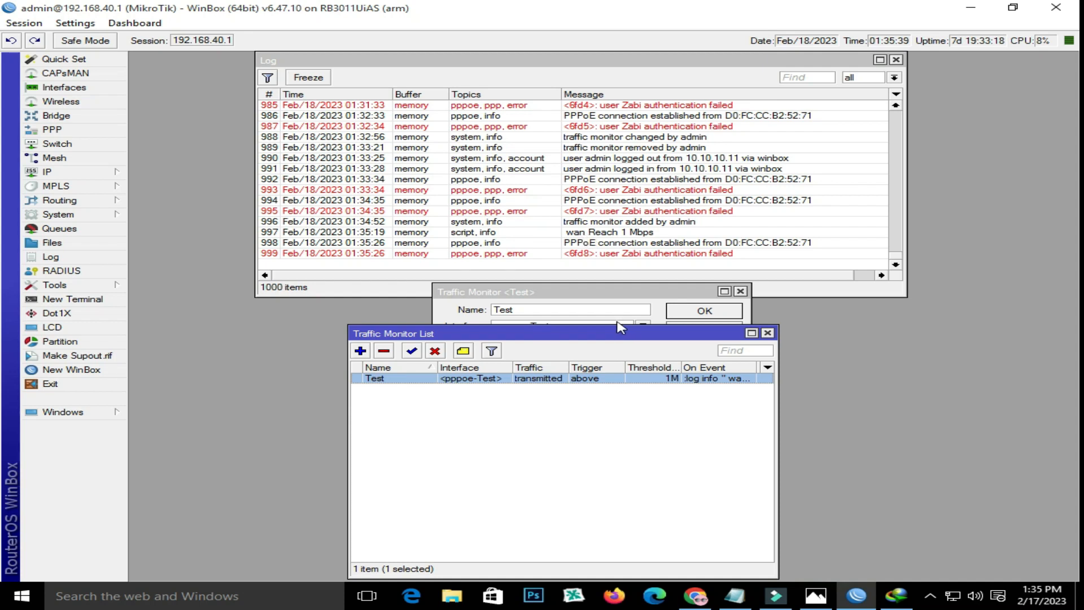
pyautogui.click(556, 301)
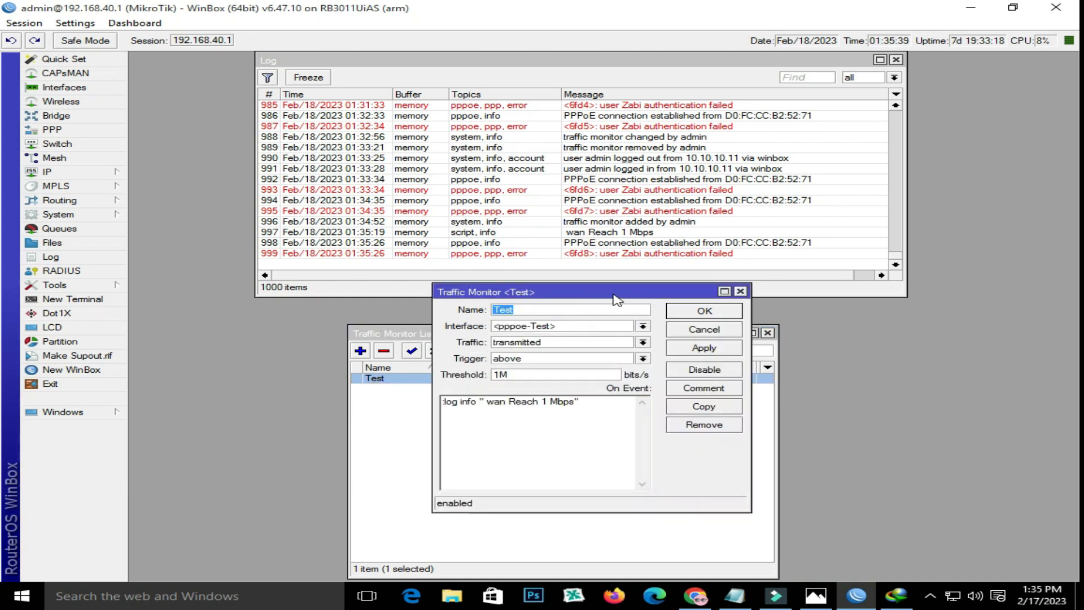
pyautogui.moveTo(502, 375); pyautogui.dragTo(485, 374)
pyautogui.click(590, 326)
pyautogui.click(592, 328)
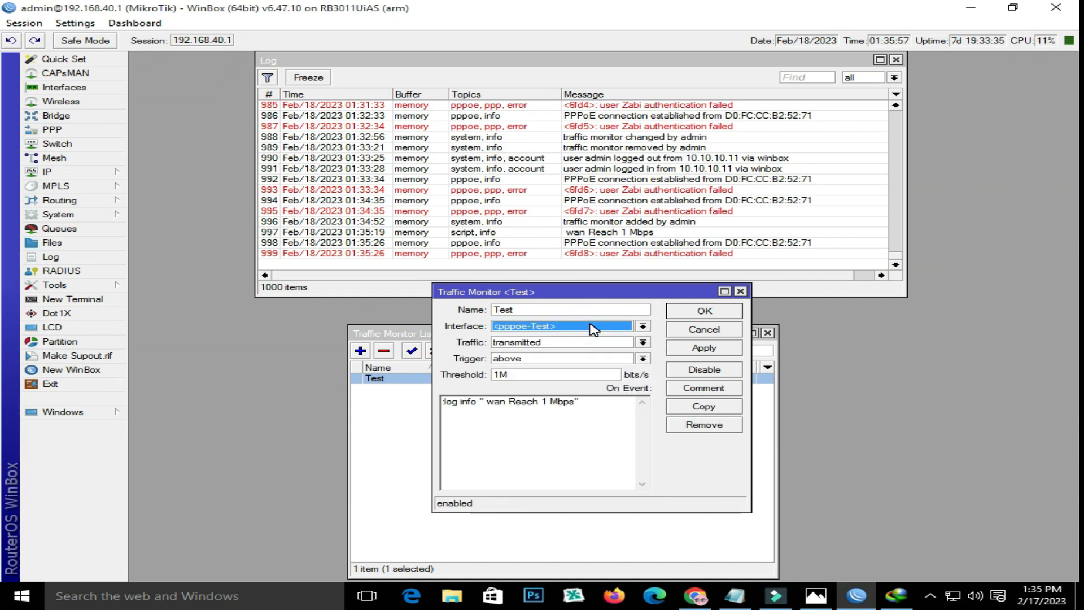